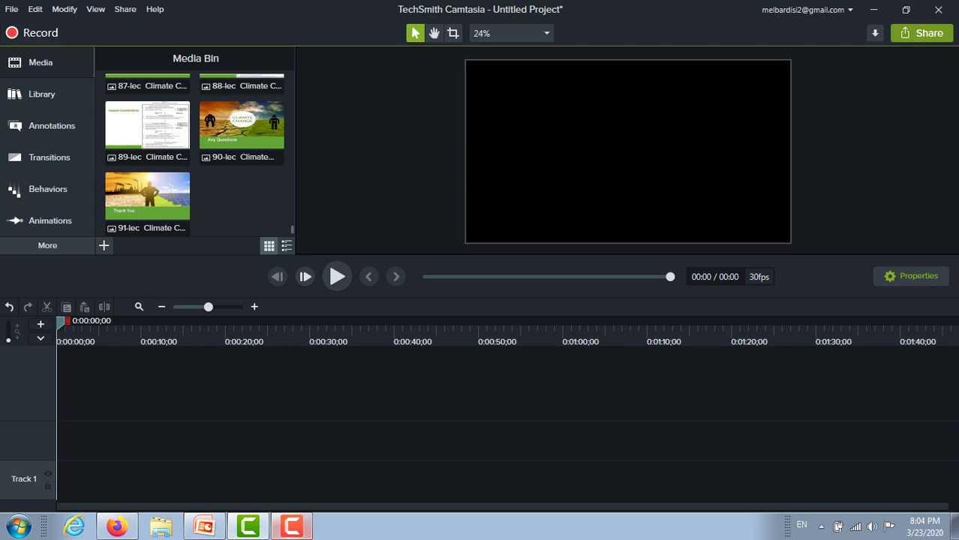
# Save the project under the name "climate change part2" in the Camtasia documents folder and dismiss the notice.
pyautogui.click(292, 526)
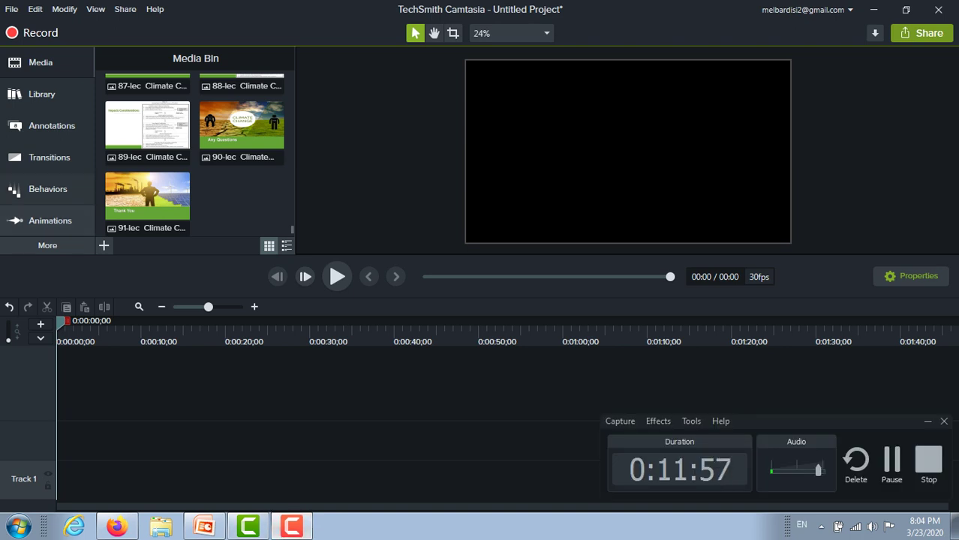
pyautogui.click(12, 9)
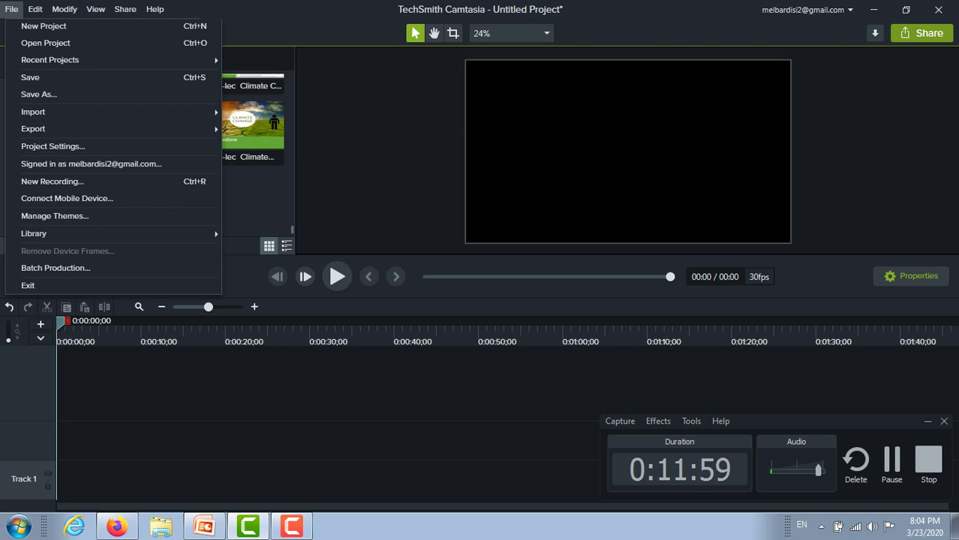
pyautogui.click(39, 94)
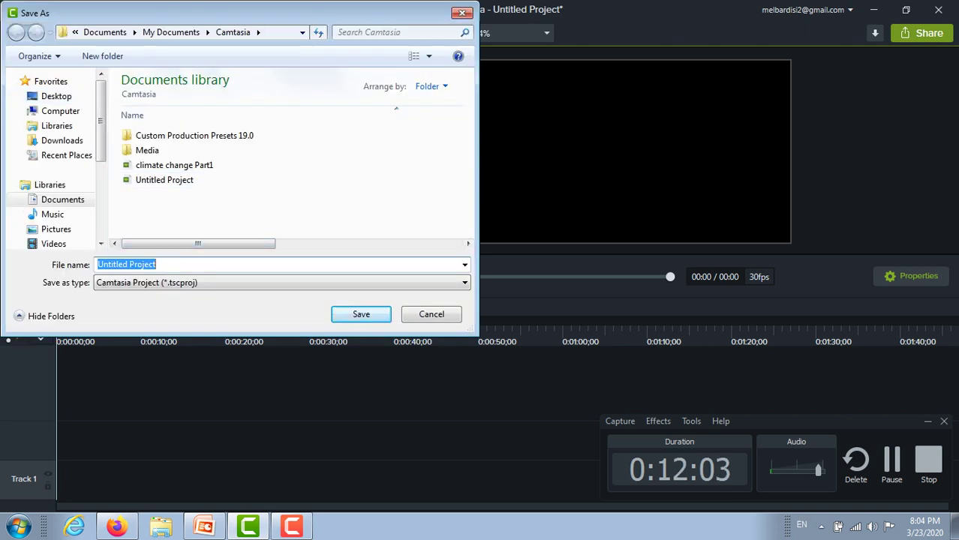
pyautogui.write('climate change pa')
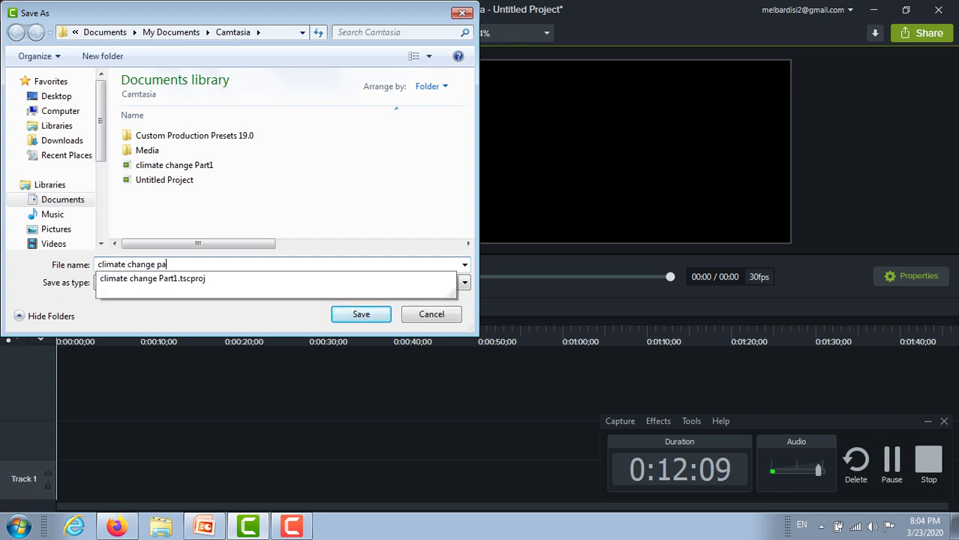
pyautogui.write('rt2')
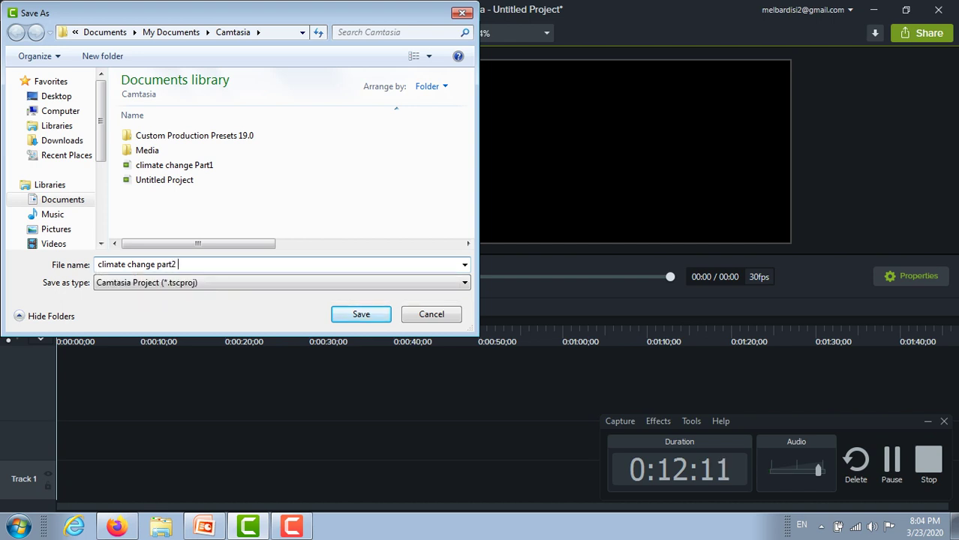
pyautogui.press('Return')
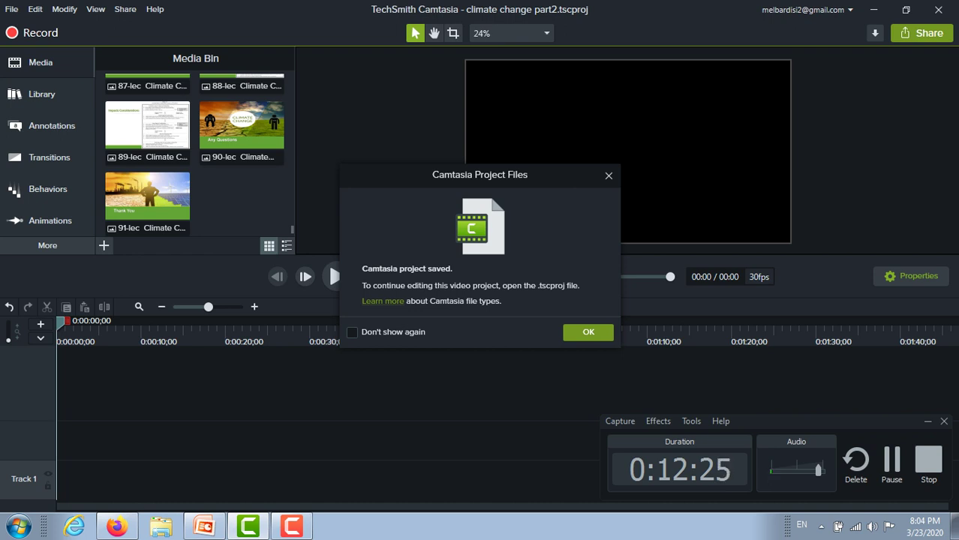
pyautogui.click(588, 333)
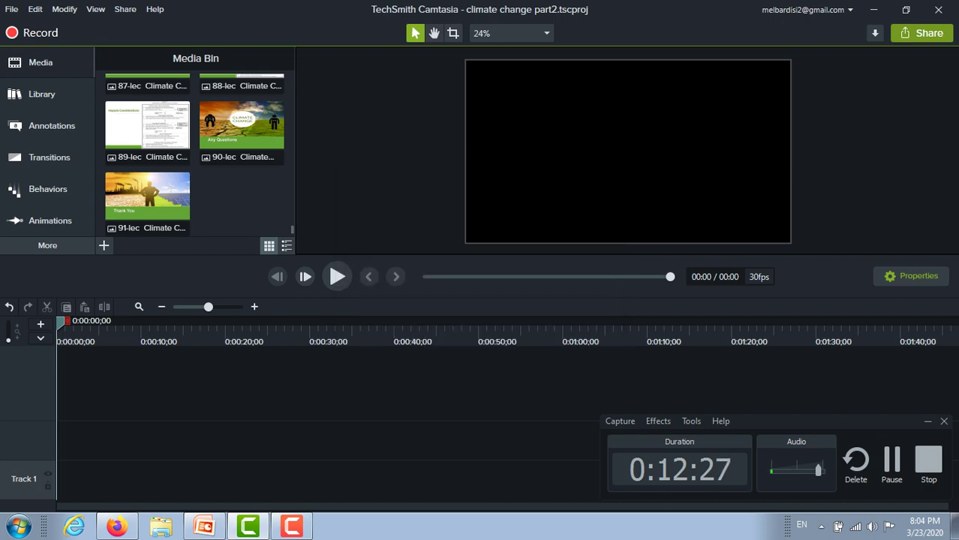
# Close the Camtasia editor and open the Camtasia folder of the Documents library in a maximized Windows Explorer, with the recorder window hidden.
pyautogui.click(938, 10)
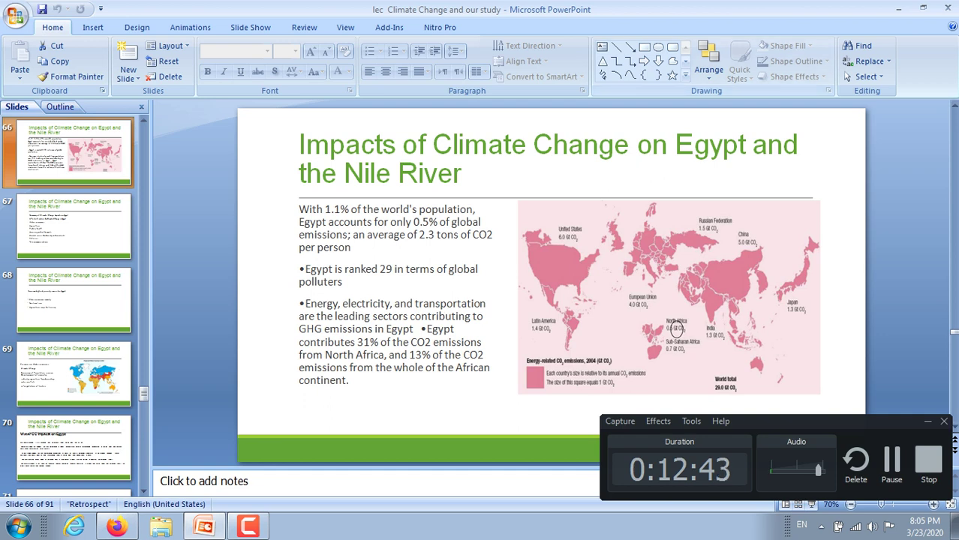
pyautogui.click(897, 8)
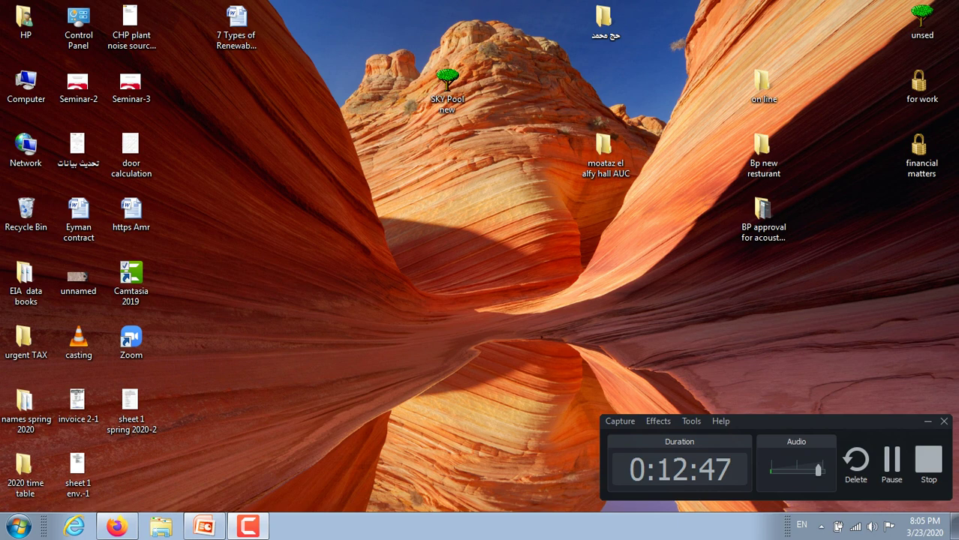
pyautogui.click(161, 527)
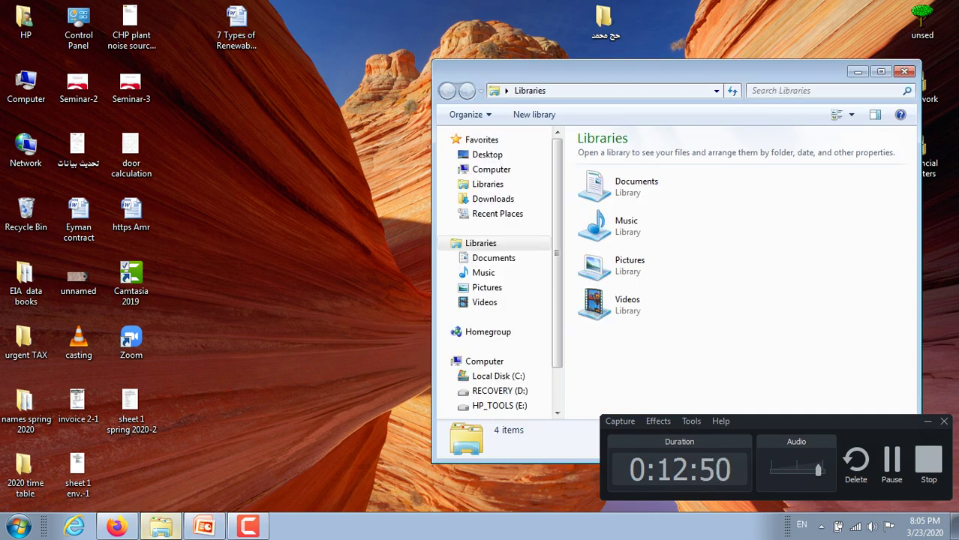
pyautogui.doubleClick(636, 186)
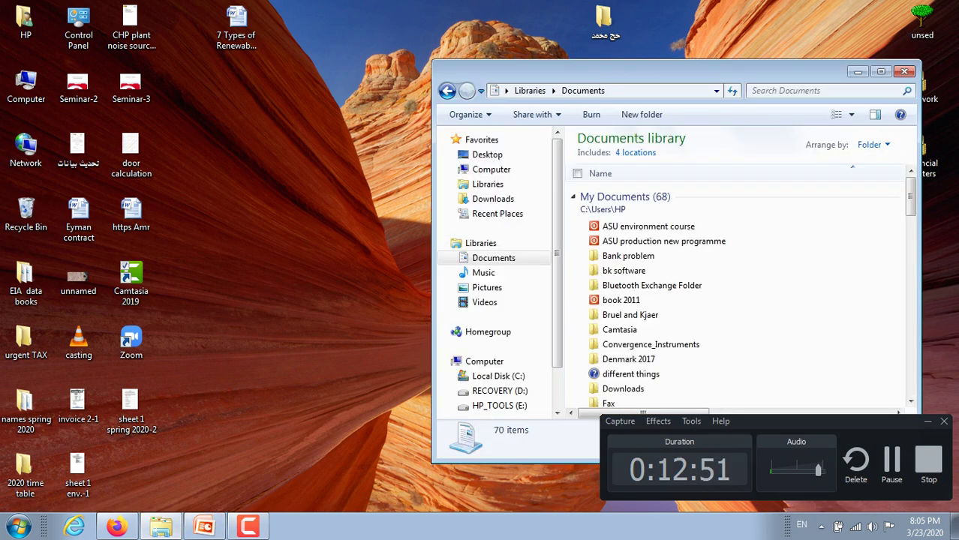
pyautogui.click(881, 71)
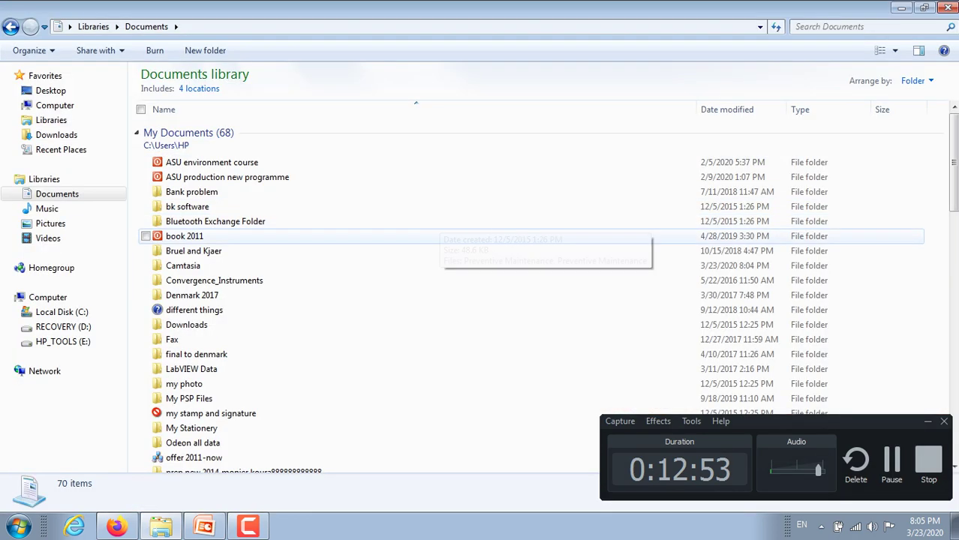
pyautogui.doubleClick(183, 265)
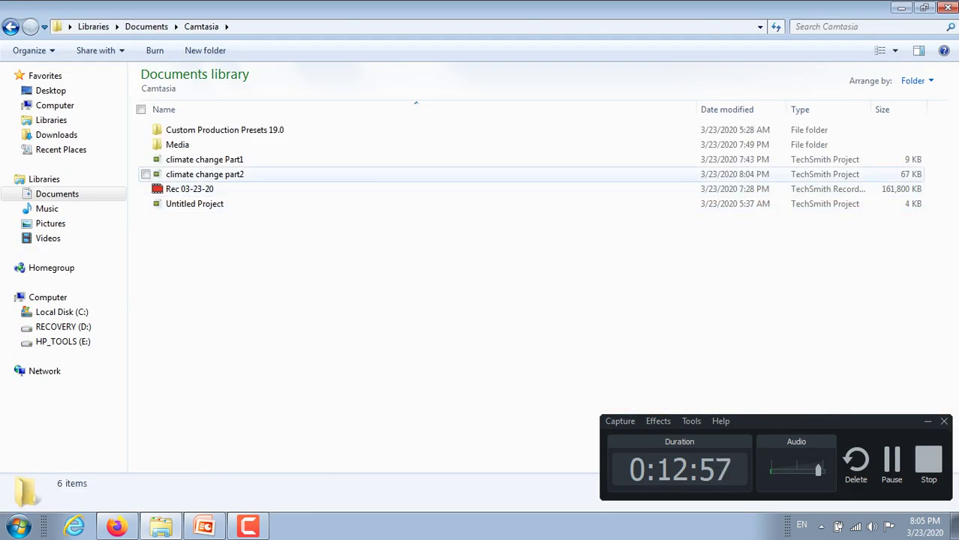
pyautogui.click(943, 422)
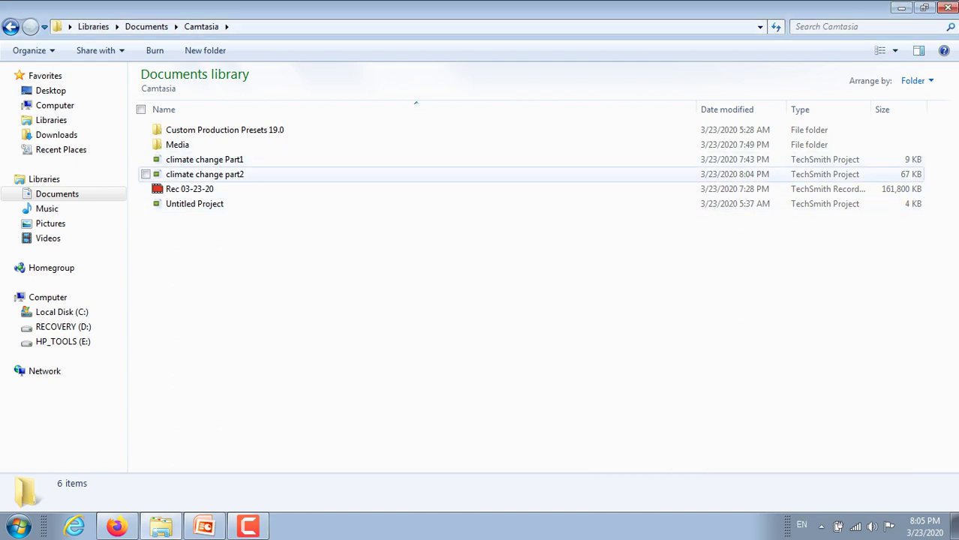
# Open the "climate change part2" project from the Camtasia folder and bring the TechSmith Camtasia window forward.
pyautogui.click(205, 174)
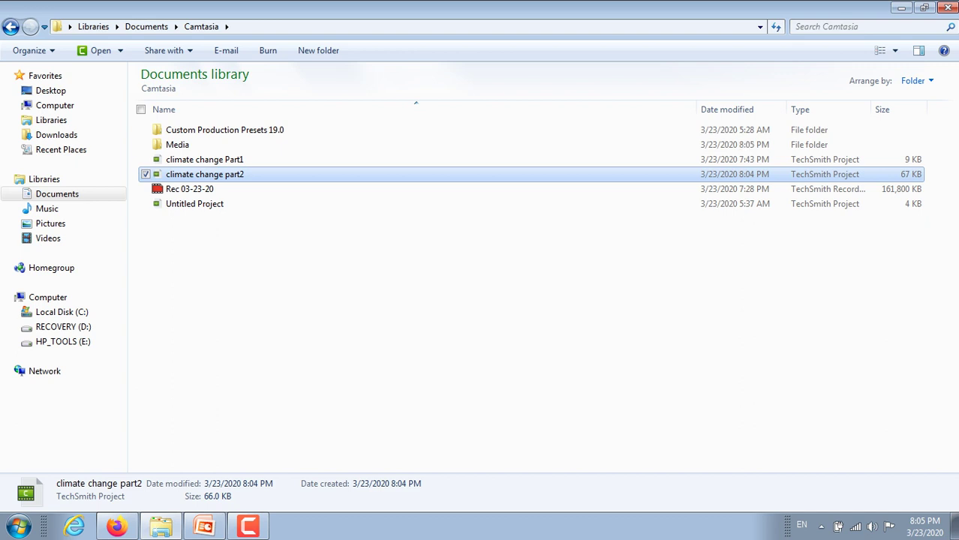
pyautogui.rightClick(210, 176)
pyautogui.press('Down')
pyautogui.press('Return')
pyautogui.rightClick(262, 524)
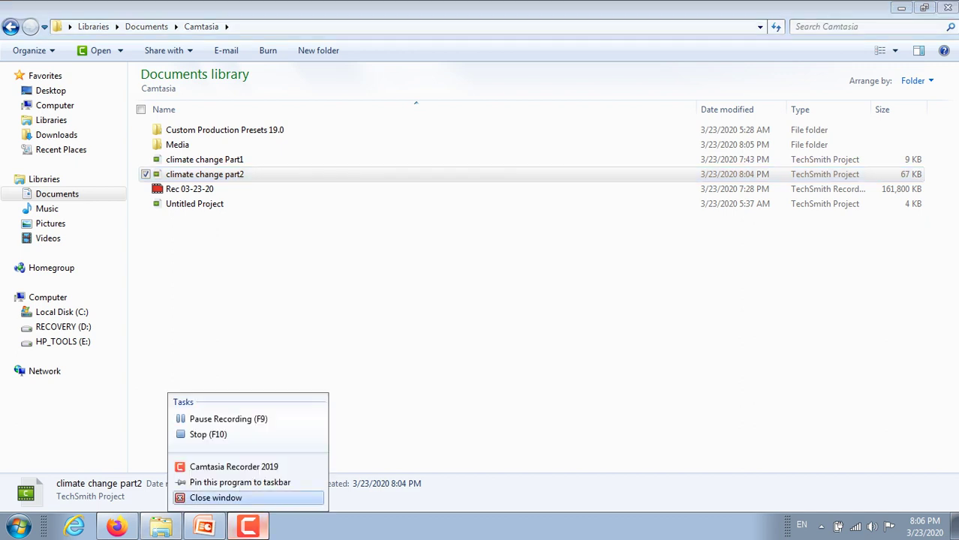
pyautogui.click(215, 498)
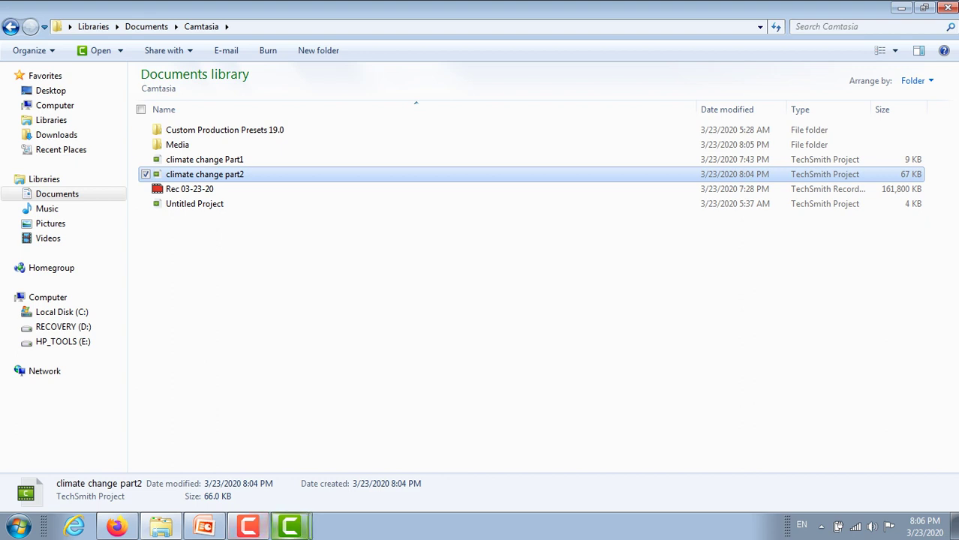
pyautogui.click(291, 526)
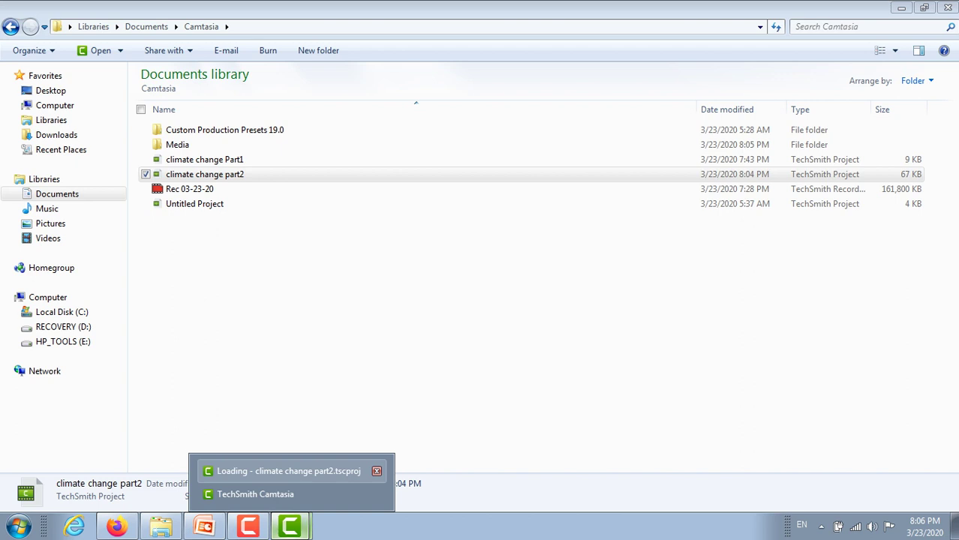
pyautogui.click(255, 494)
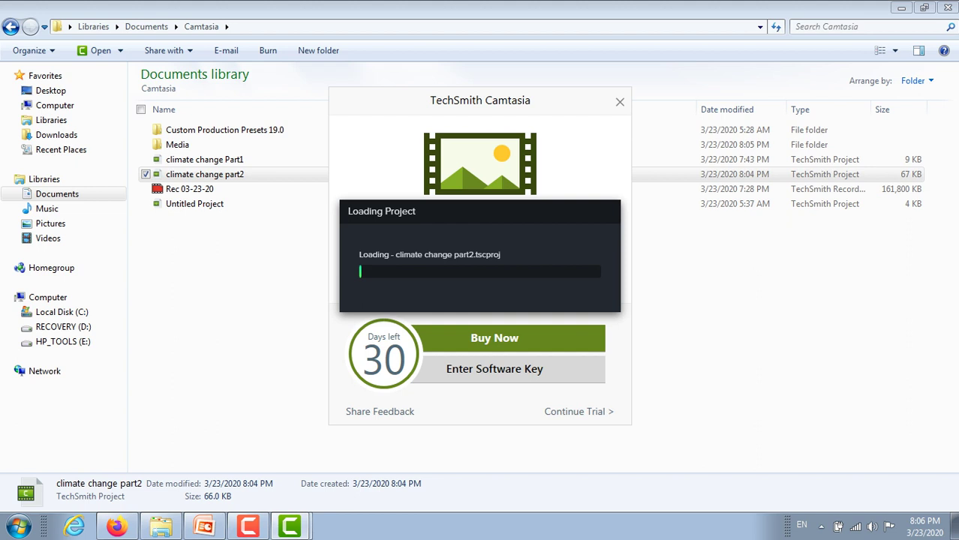
# Request opening of "climate change part2" again from the folder and switch to its project loading window.
pyautogui.moveTo(304, 528)
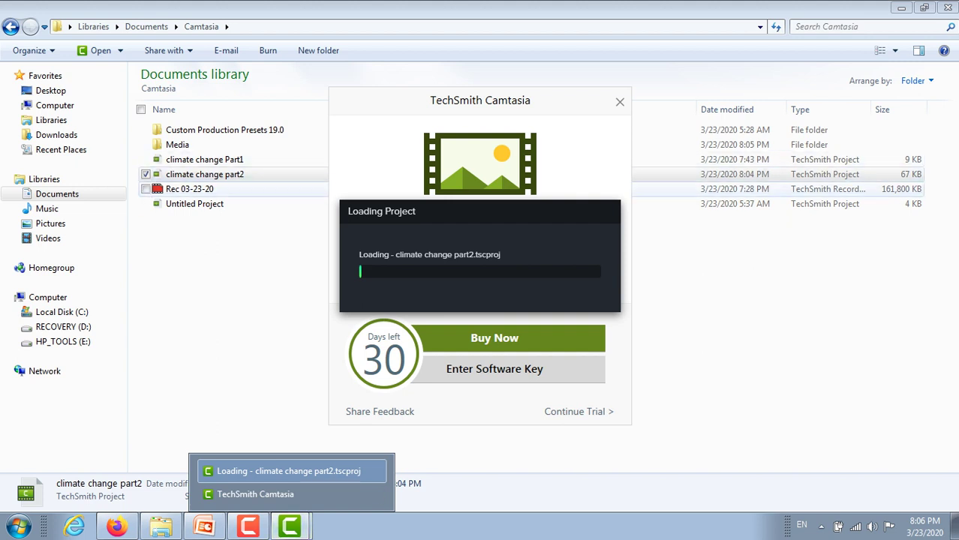
pyautogui.click(213, 174)
pyautogui.rightClick(246, 174)
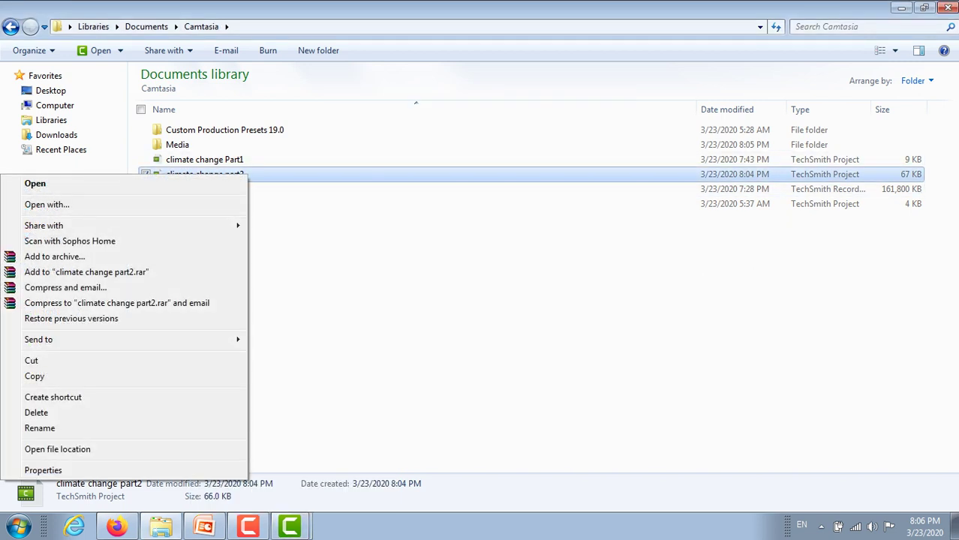
pyautogui.click(229, 184)
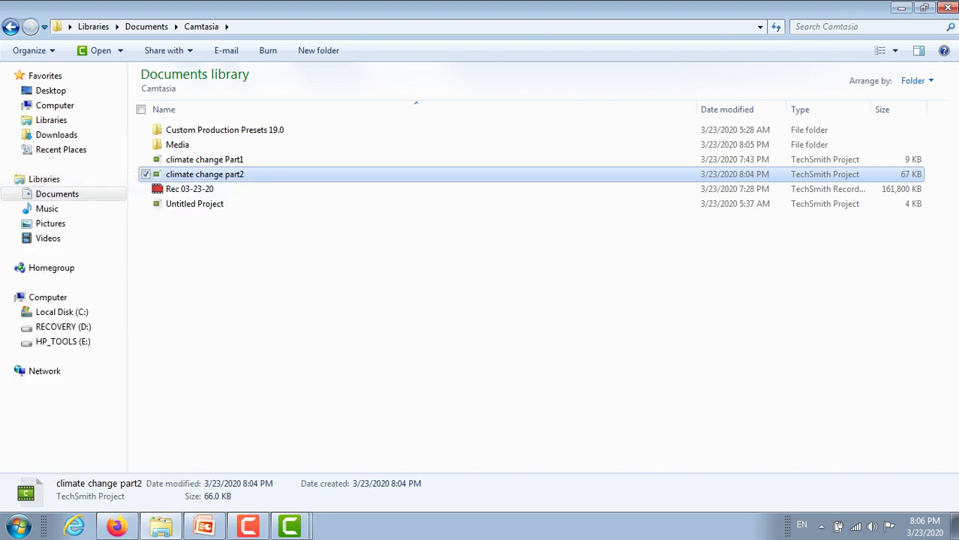
pyautogui.click(289, 526)
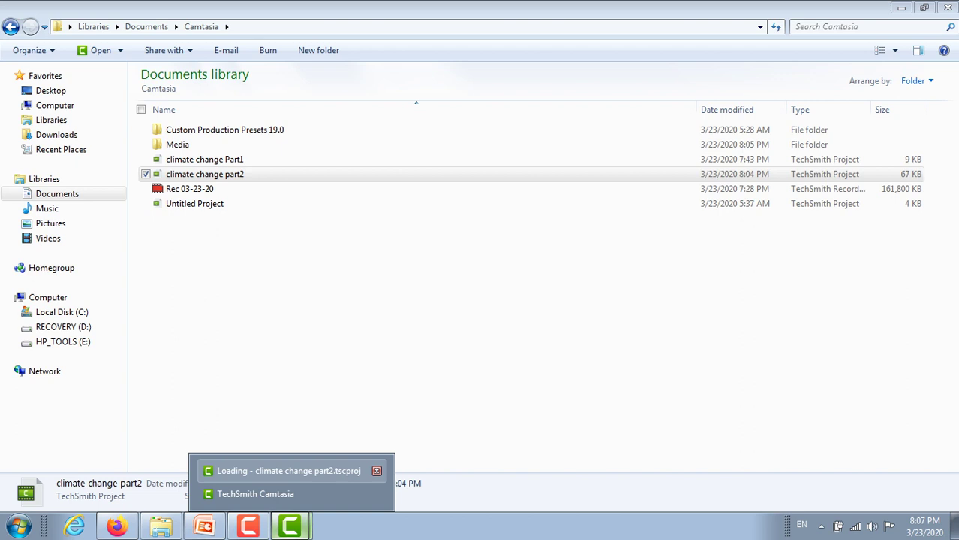
pyautogui.click(255, 494)
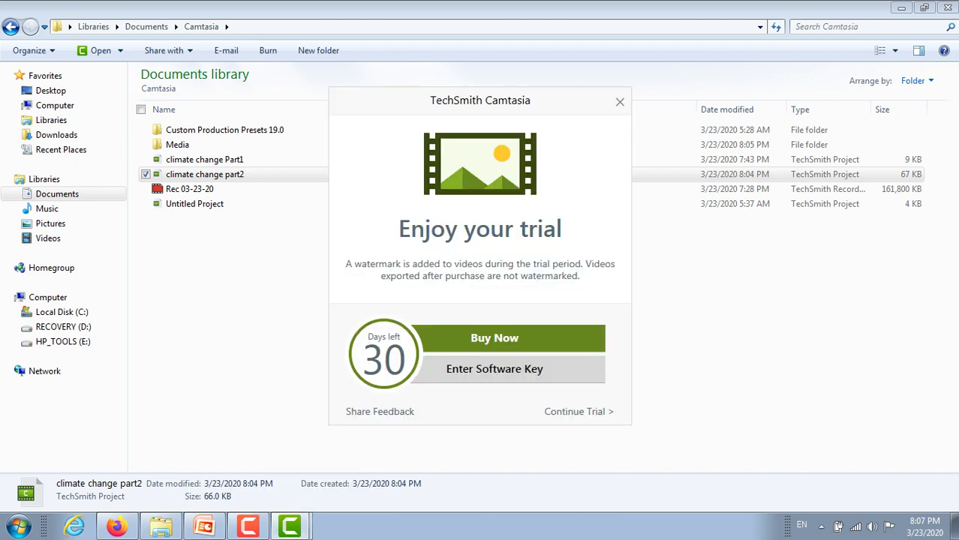
pyautogui.click(290, 526)
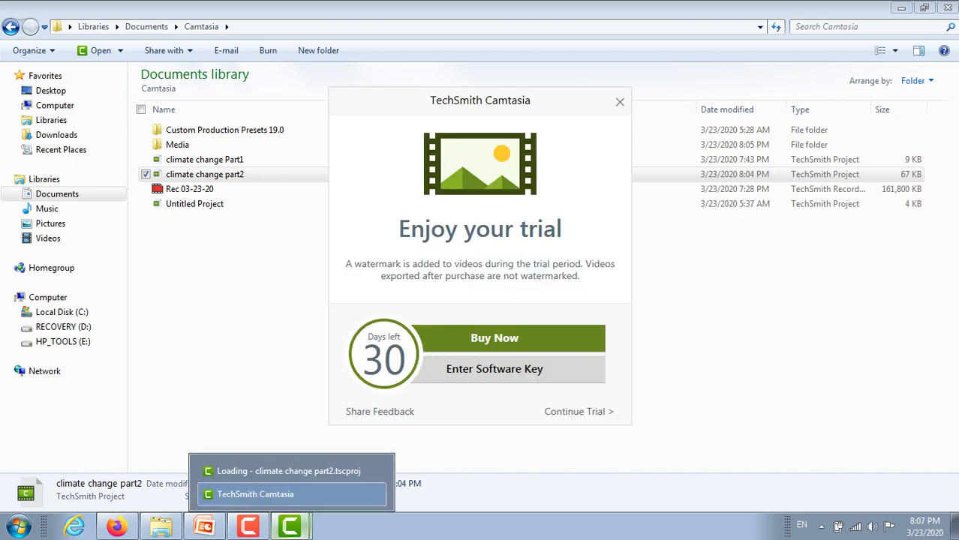
pyautogui.click(289, 468)
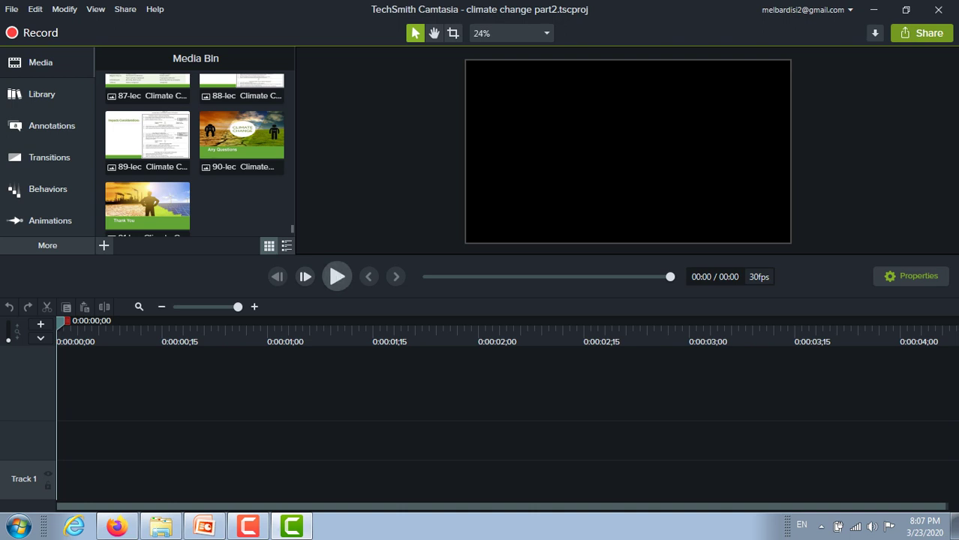
# Advance the timeline playhead three frames and return it to the start.
pyautogui.moveTo(238, 307); pyautogui.dragTo(219, 307)
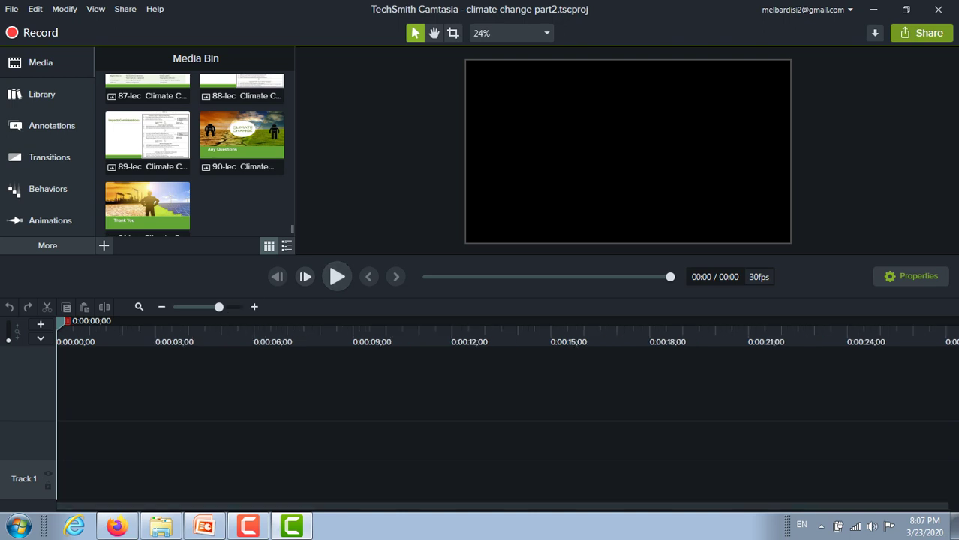
pyautogui.hotkey('ctrl', '+')
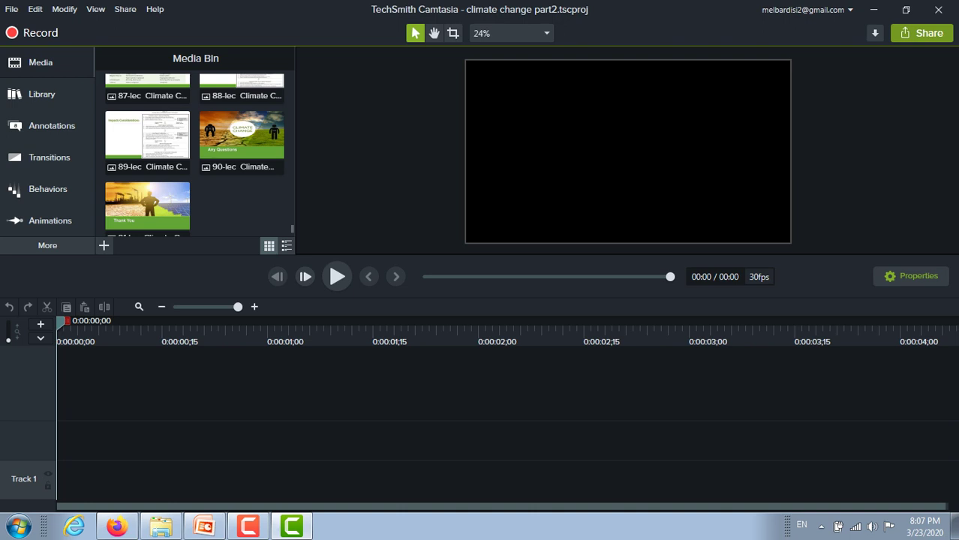
pyautogui.press('.')
pyautogui.press('.')
pyautogui.press('.')
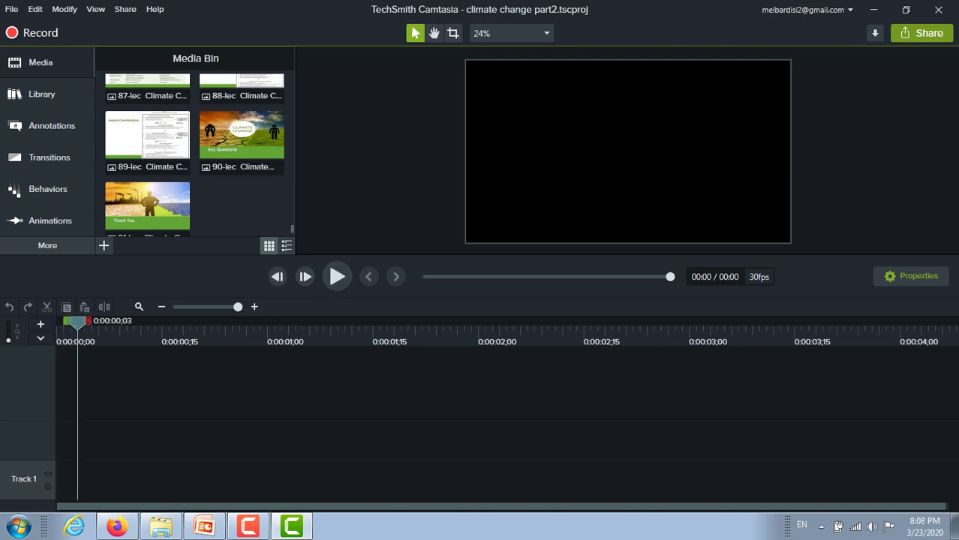
pyautogui.press('Home')
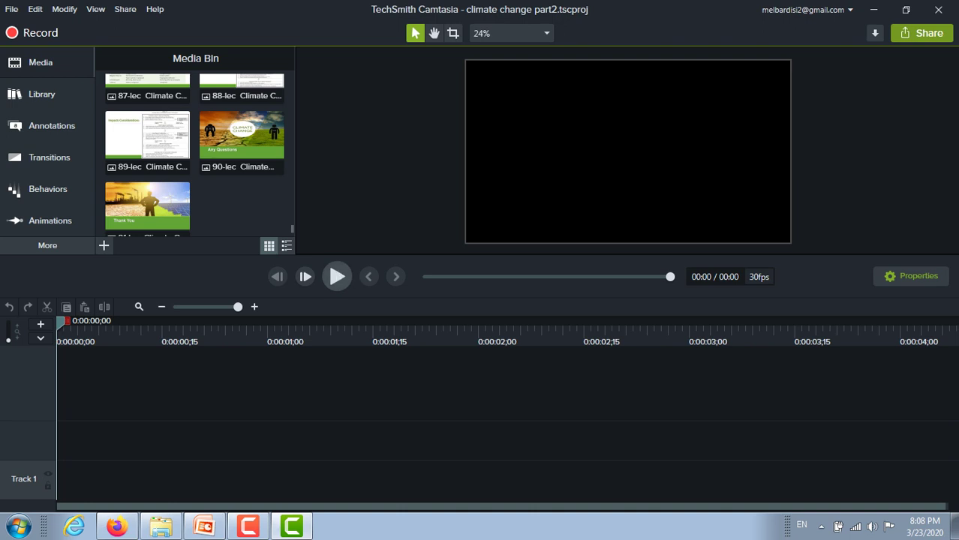
# Move the playhead frame by frame along the empty timeline to 0:00:01;12 and try the preview playback.
pyautogui.hotkey('ctrl', 'Right')
pyautogui.hotkey('ctrl', 'Right')
pyautogui.hotkey('ctrl', 'Right')
pyautogui.hotkey('ctrl', 'Right')
pyautogui.hotkey('ctrl', 'Right')
pyautogui.hotkey('ctrl', 'Right')
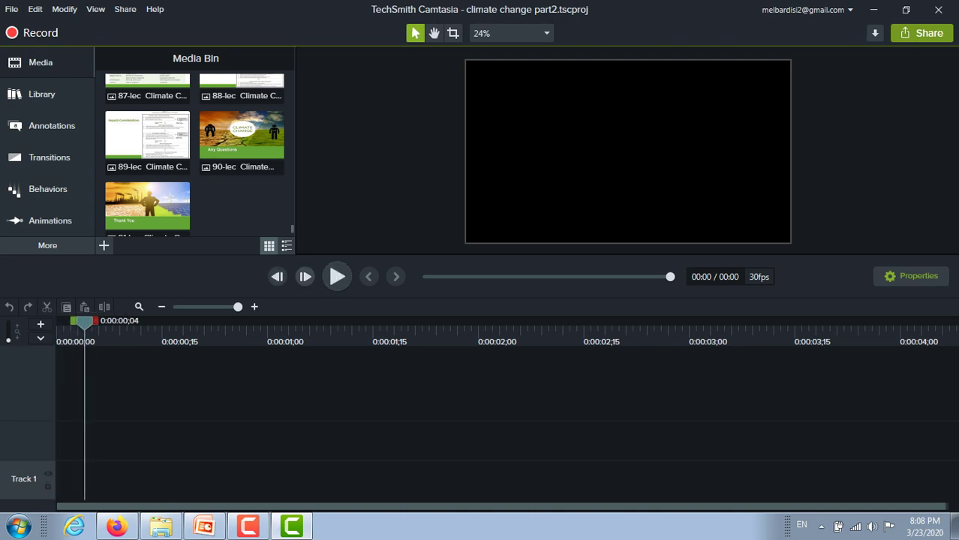
pyautogui.hotkey('ctrl', 'Right')
pyautogui.hotkey('ctrl', 'Right')
pyautogui.hotkey('ctrl', 'Right')
pyautogui.hotkey('ctrl', 'Right')
pyautogui.hotkey('ctrl', 'Right')
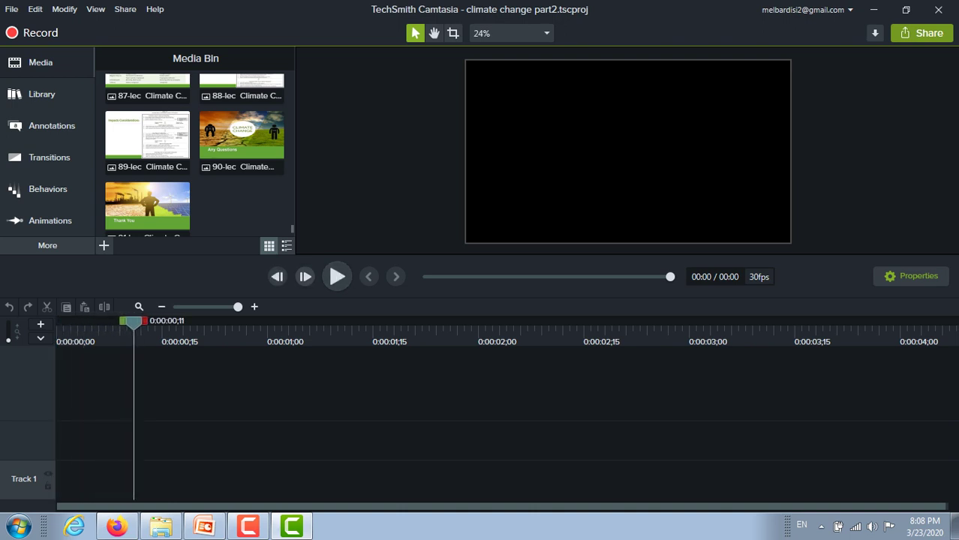
pyautogui.hotkey('ctrl', 'Right')
pyautogui.hotkey('ctrl', 'Right')
pyautogui.hotkey('ctrl', 'Right')
pyautogui.hotkey('ctrl', 'Right')
pyautogui.hotkey('ctrl', 'Right')
pyautogui.hotkey('ctrl', 'Right')
pyautogui.hotkey('ctrl', 'Right')
pyautogui.hotkey('ctrl', 'Right')
pyautogui.hotkey('ctrl', 'Right')
pyautogui.hotkey('ctrl', 'Right')
pyautogui.hotkey('ctrl', 'Right')
pyautogui.hotkey('ctrl', 'Right')
pyautogui.hotkey('ctrl', 'Right')
pyautogui.hotkey('ctrl', 'Right')
pyautogui.hotkey('ctrl', 'Right')
pyautogui.hotkey('ctrl', 'Right')
pyautogui.hotkey('ctrl', 'Right')
pyautogui.hotkey('ctrl', 'Right')
pyautogui.hotkey('ctrl', 'Right')
pyautogui.hotkey('ctrl', 'Right')
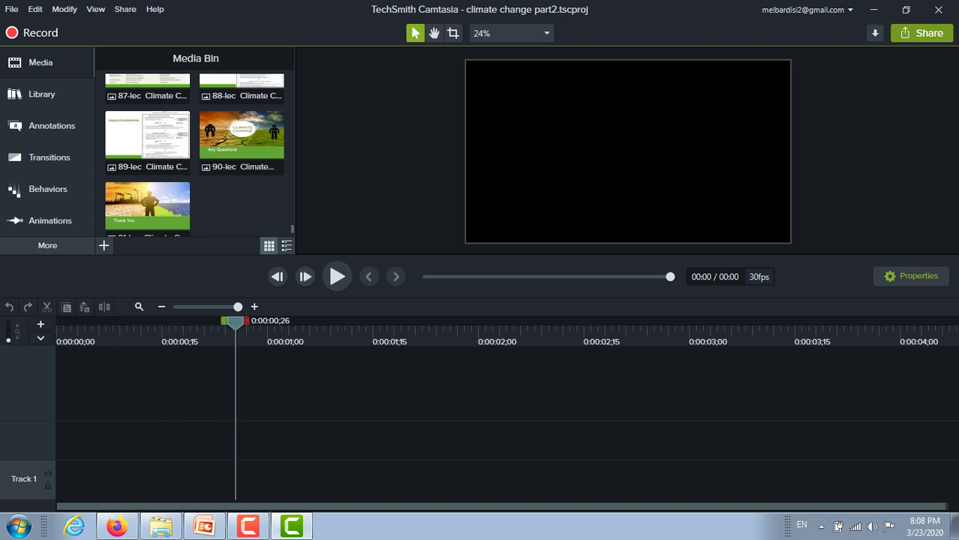
pyautogui.hotkey('ctrl', 'Right')
pyautogui.hotkey('ctrl', 'Right')
pyautogui.hotkey('ctrl', 'Right')
pyautogui.hotkey('ctrl', 'Right')
pyautogui.hotkey('ctrl', 'Right')
pyautogui.hotkey('ctrl', 'Right')
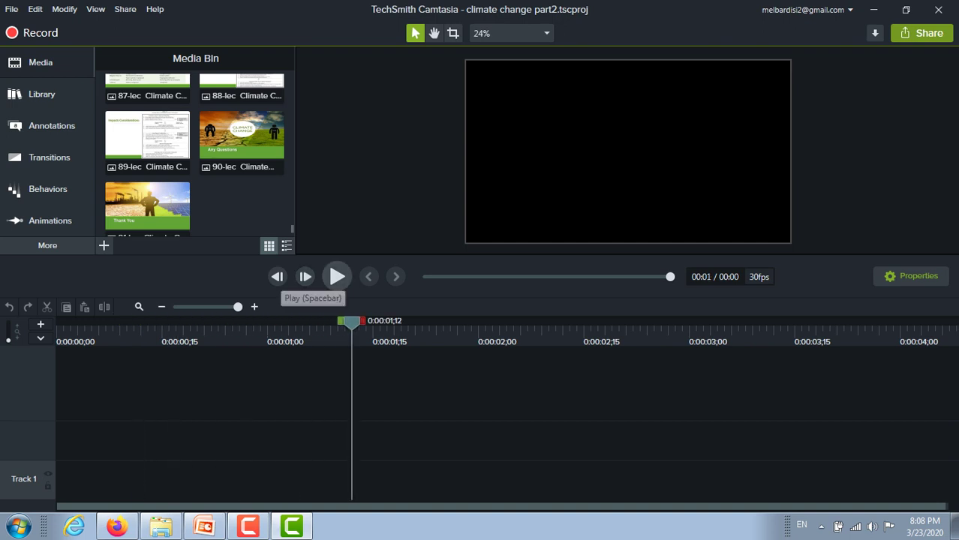
pyautogui.click(337, 276)
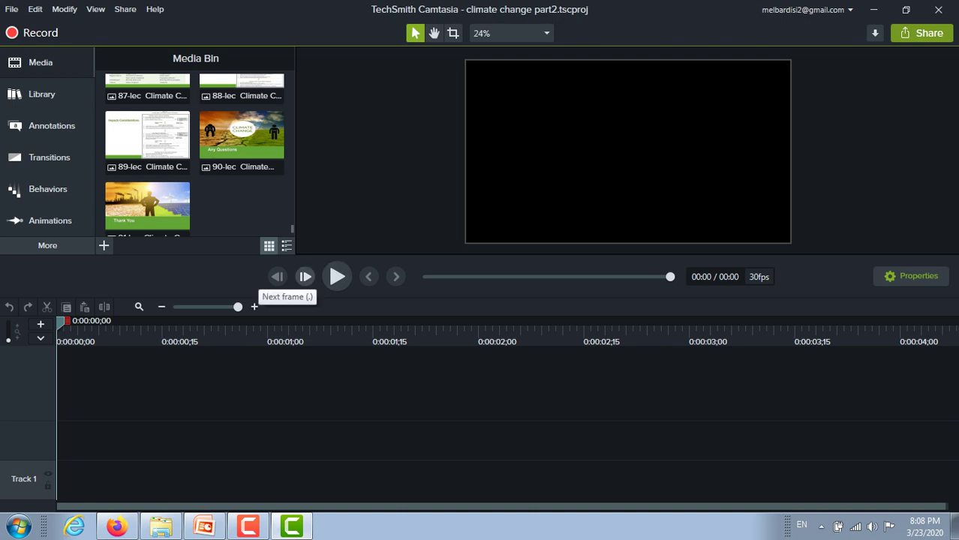
# Step the playhead forward frame by frame from the timeline start to 0:00:01;12, then run the preview playback.
pyautogui.click(305, 276)
pyautogui.click(305, 277)
pyautogui.click(304, 277)
pyautogui.click(304, 277)
pyautogui.click(304, 277)
pyautogui.click(304, 277)
pyautogui.click(305, 277)
pyautogui.click(304, 277)
pyautogui.press('.')
pyautogui.press('.')
pyautogui.press('.')
pyautogui.press('.')
pyautogui.press('.')
pyautogui.press('.')
pyautogui.press('.')
pyautogui.press('.')
pyautogui.press('.')
pyautogui.press('.')
pyautogui.press('.')
pyautogui.press('.')
pyautogui.press('.')
pyautogui.press('.')
pyautogui.press('.')
pyautogui.press('.')
pyautogui.press('.')
pyautogui.press('.')
pyautogui.press('.')
pyautogui.press('.')
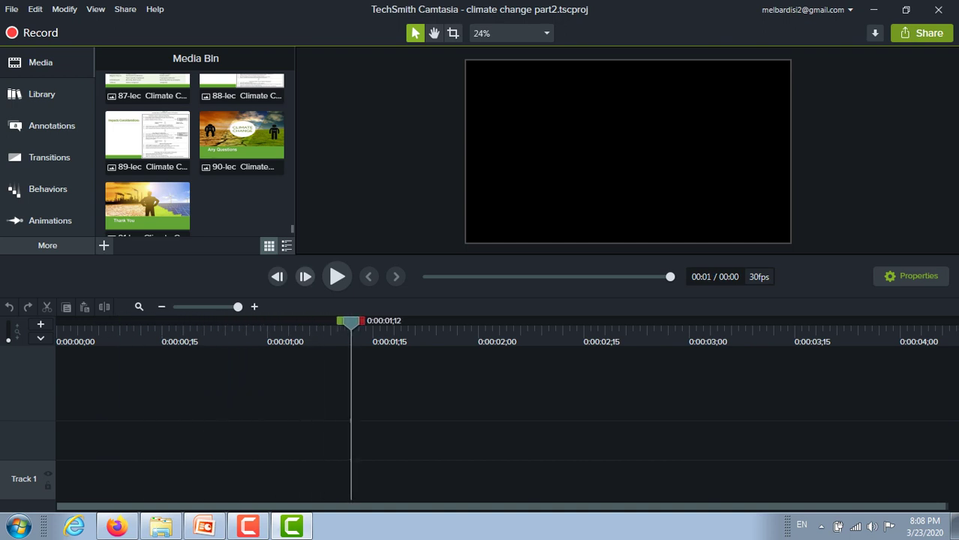
pyautogui.click(337, 276)
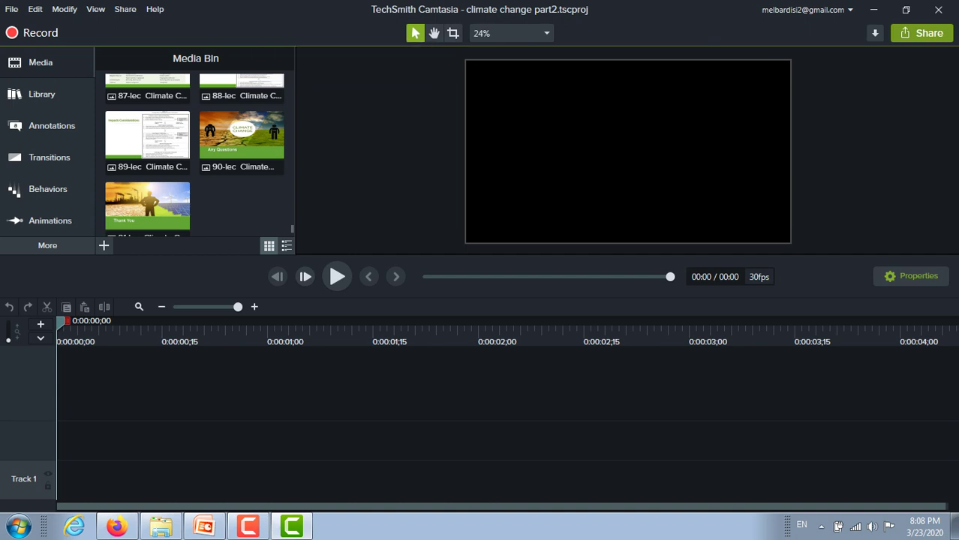
# Show the Properties pane and browse the Media Bin from the closing slides back to the first slide image.
pyautogui.click(910, 276)
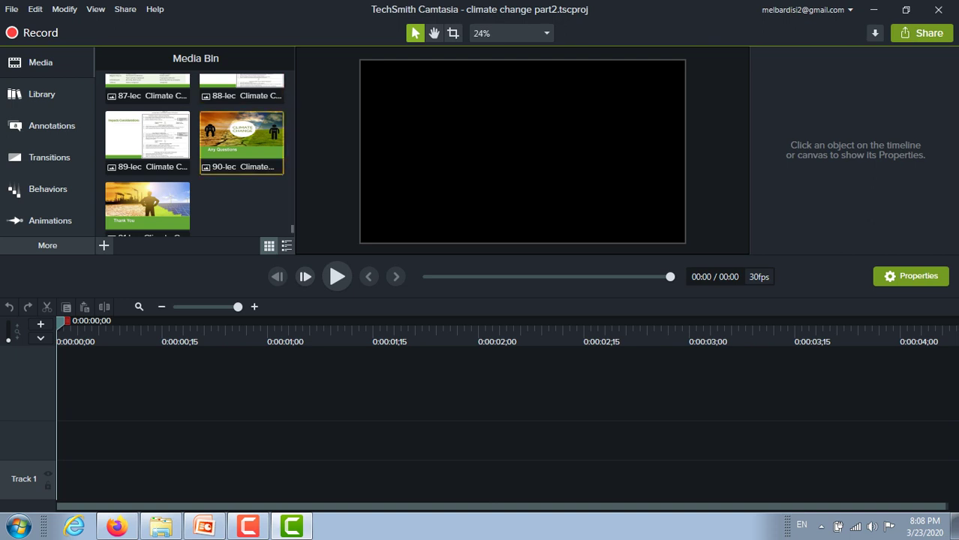
pyautogui.scroll(-2, 225, 150)
pyautogui.scroll(3, 225, 150)
pyautogui.scroll(-4, 225, 150)
pyautogui.scroll(12, 195, 154)
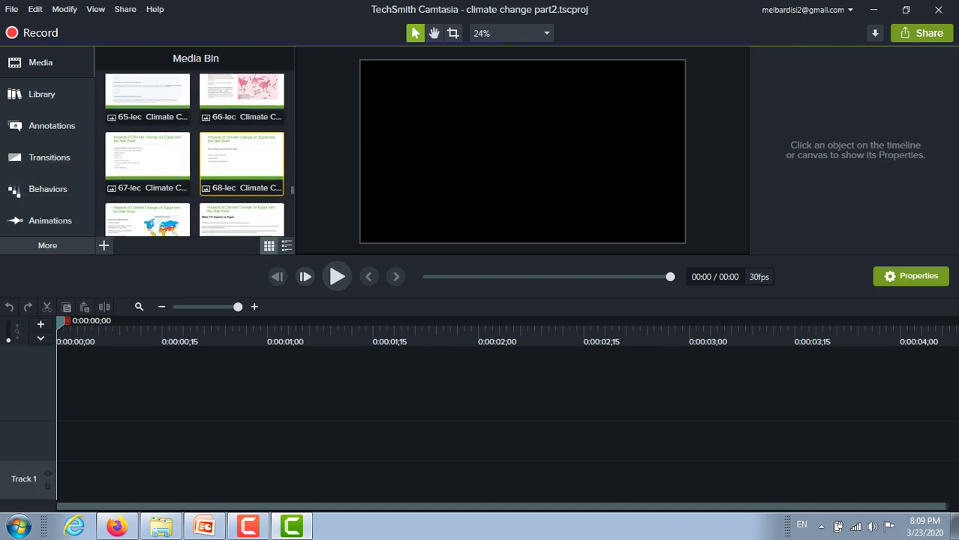
pyautogui.scroll(12, 242, 169)
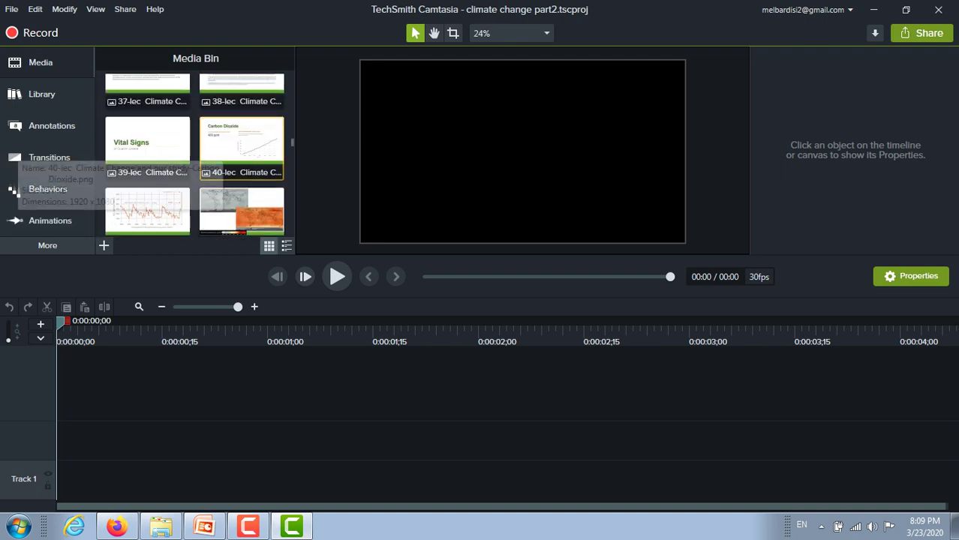
pyautogui.scroll(11, 241, 143)
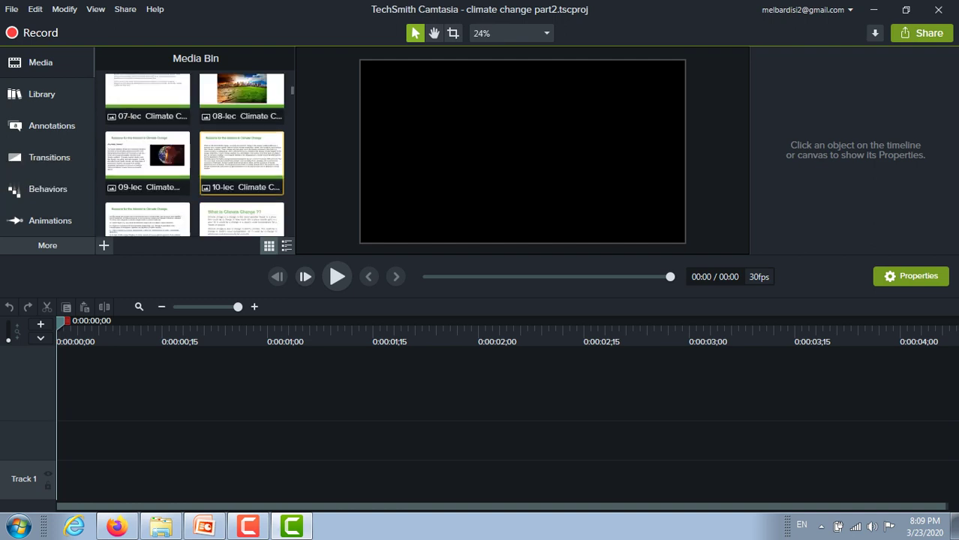
pyautogui.scroll(2, 242, 143)
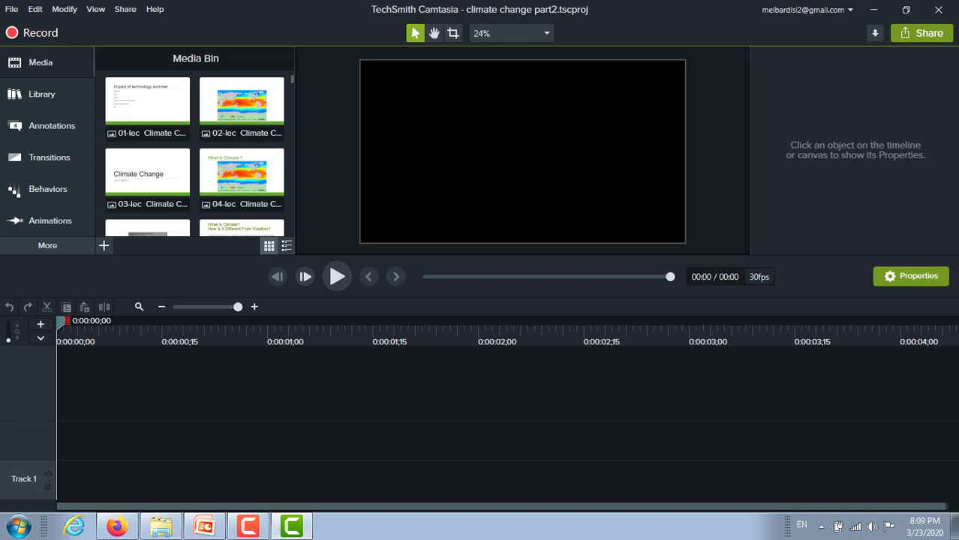
# Move the playhead to 0:00:02;16 on the empty timeline and try playing the preview from there.
pyautogui.moveTo(62, 321); pyautogui.dragTo(591, 322)
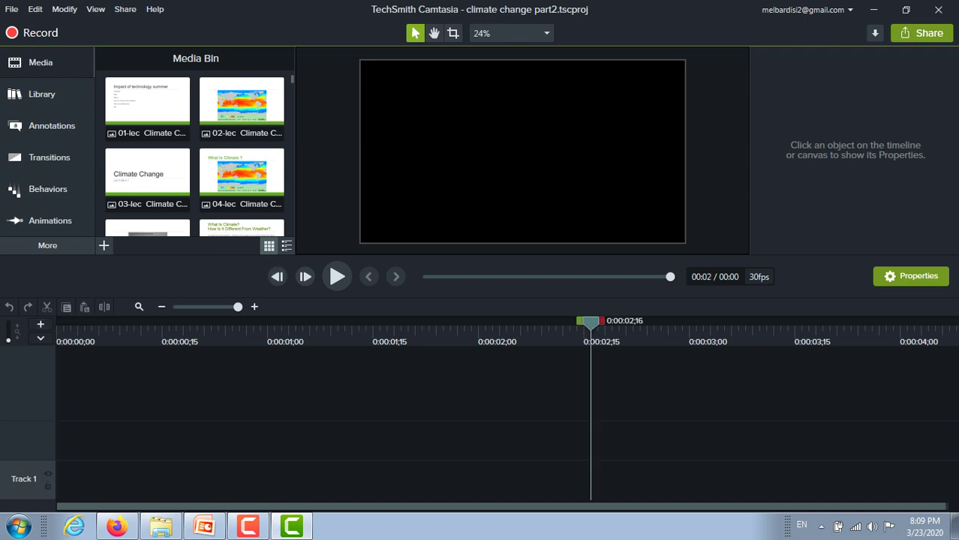
pyautogui.click(337, 277)
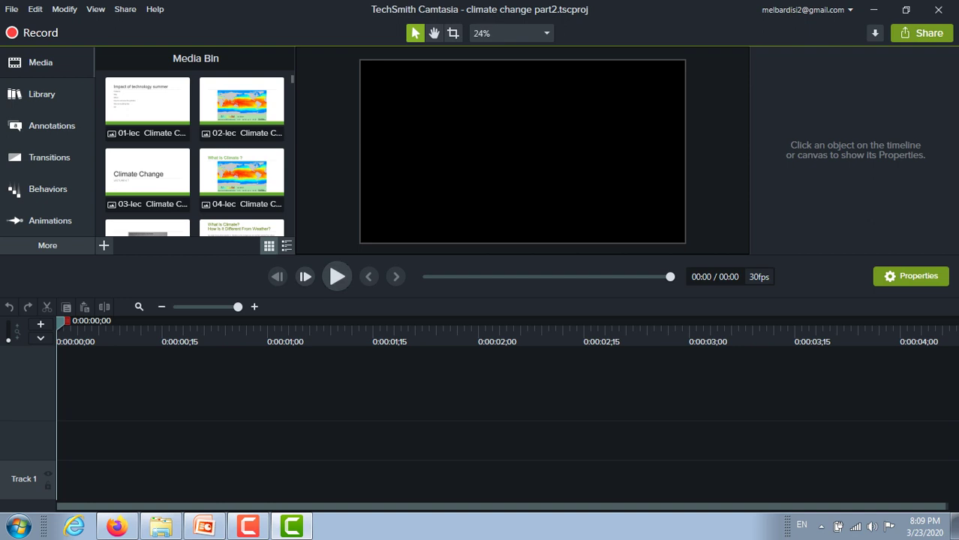
pyautogui.click(337, 276)
# Preview the "02-lec Climate Change and our study.png" slide from the Media Bin, then close the preview.
pyautogui.click(241, 105)
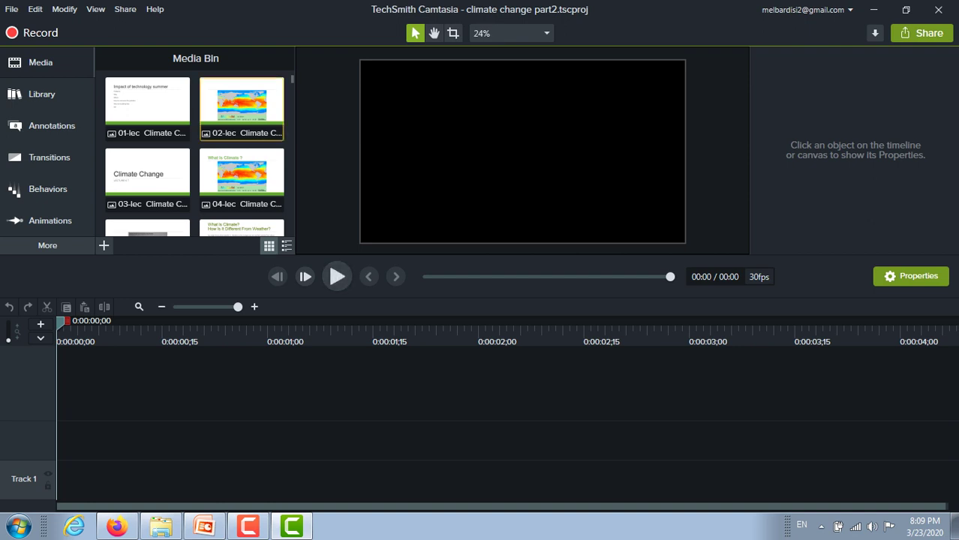
pyautogui.doubleClick(241, 105)
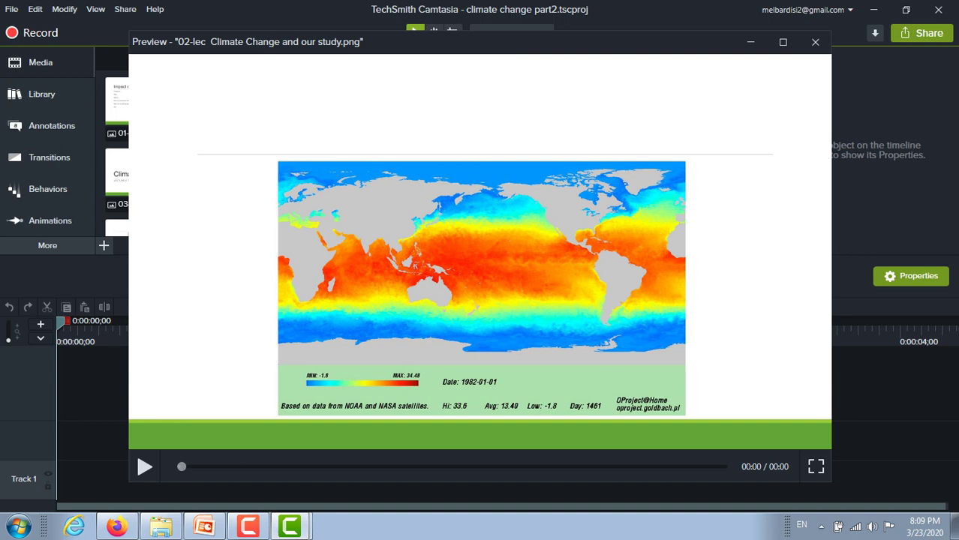
pyautogui.click(815, 42)
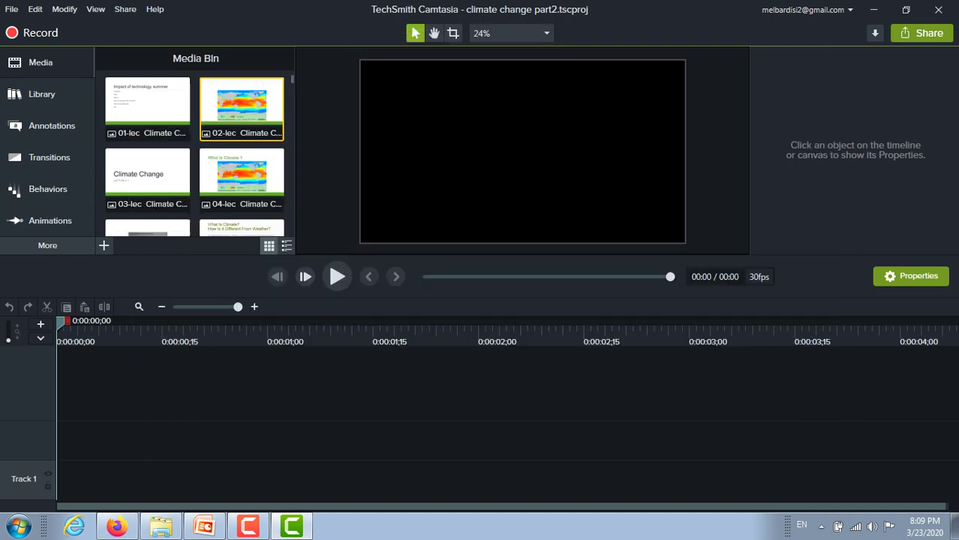
# Preview the 06-lec "What Is Climate How Is It Different From Weather" slide, then close the preview and the Camtasia project.
pyautogui.scroll(-2, 250, 187)
pyautogui.click(250, 180)
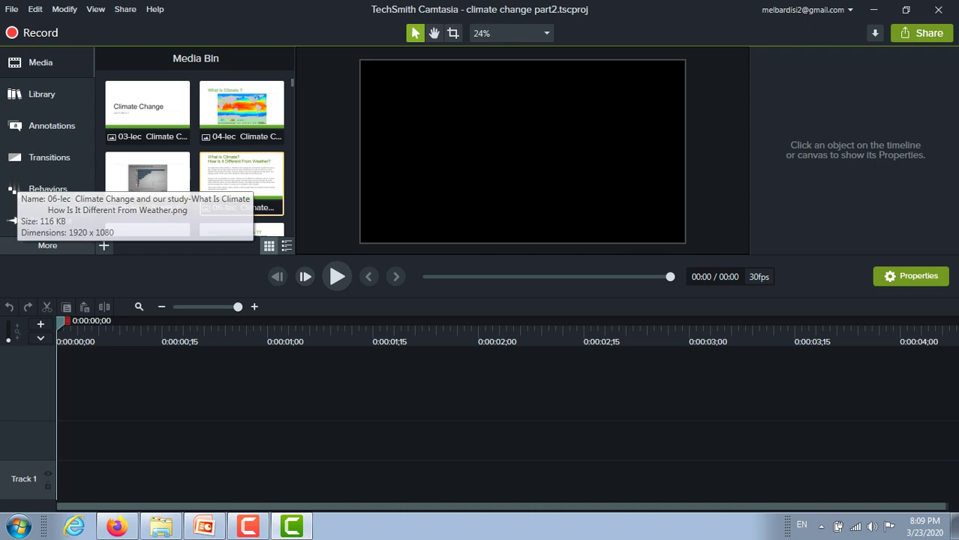
pyautogui.doubleClick(249, 181)
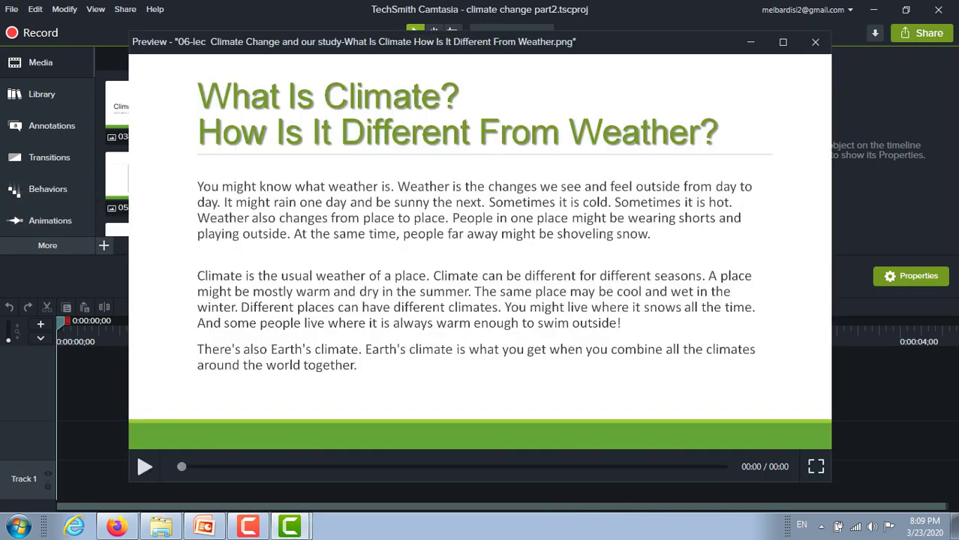
pyautogui.click(815, 42)
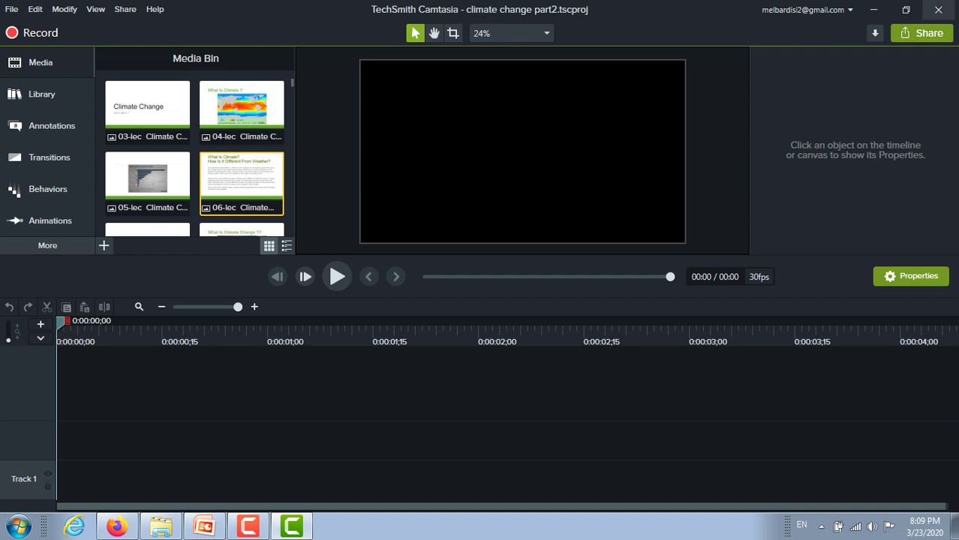
pyautogui.click(938, 9)
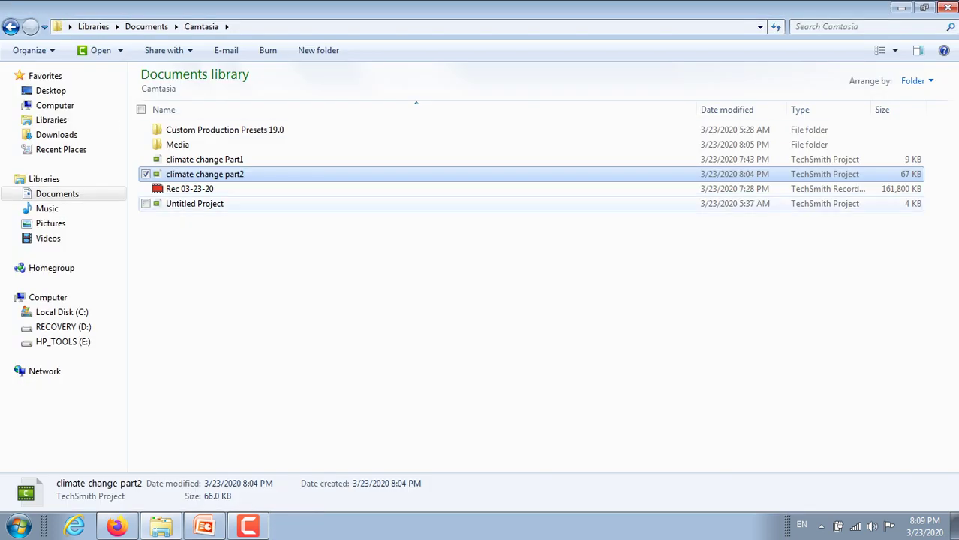
# Switch to the PowerPoint lecture, select slide 39 "Vital Signs" and bring up the Camtasia recorder.
pyautogui.click(205, 527)
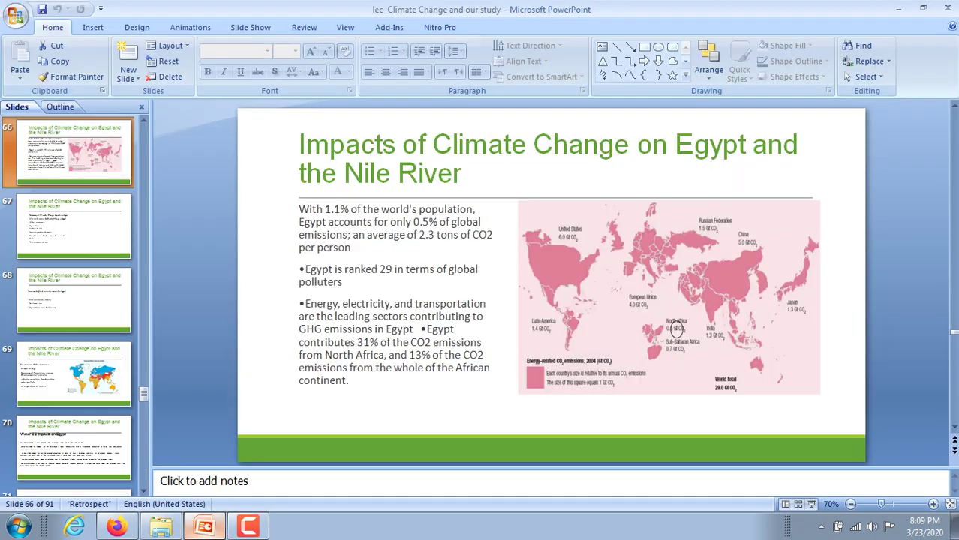
pyautogui.scroll(5, 74, 300)
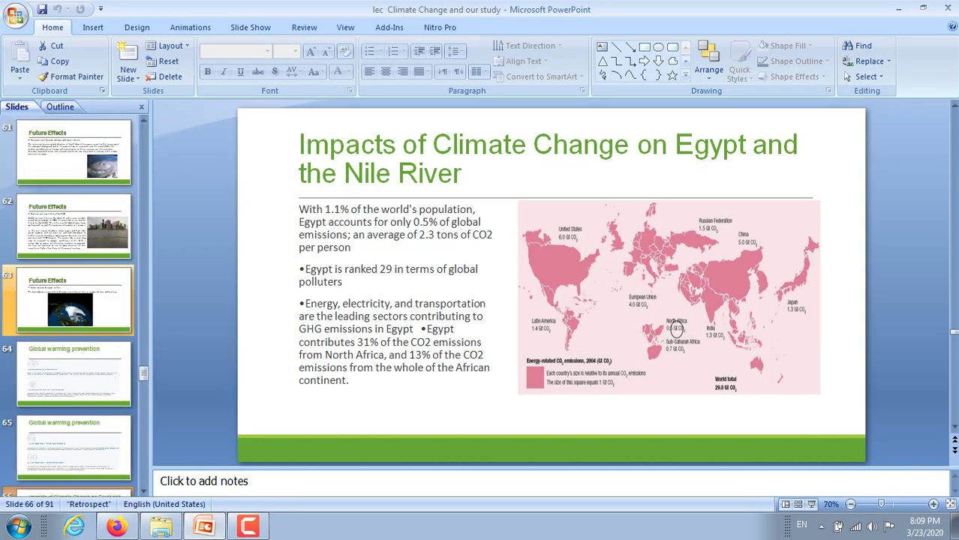
pyautogui.scroll(10, 74, 300)
pyautogui.scroll(17, 73, 300)
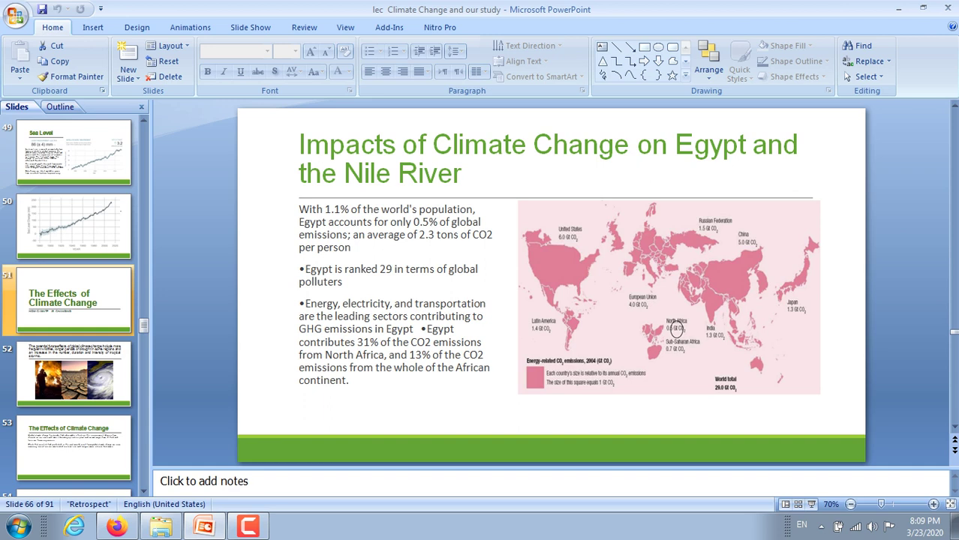
pyautogui.scroll(-4, 74, 300)
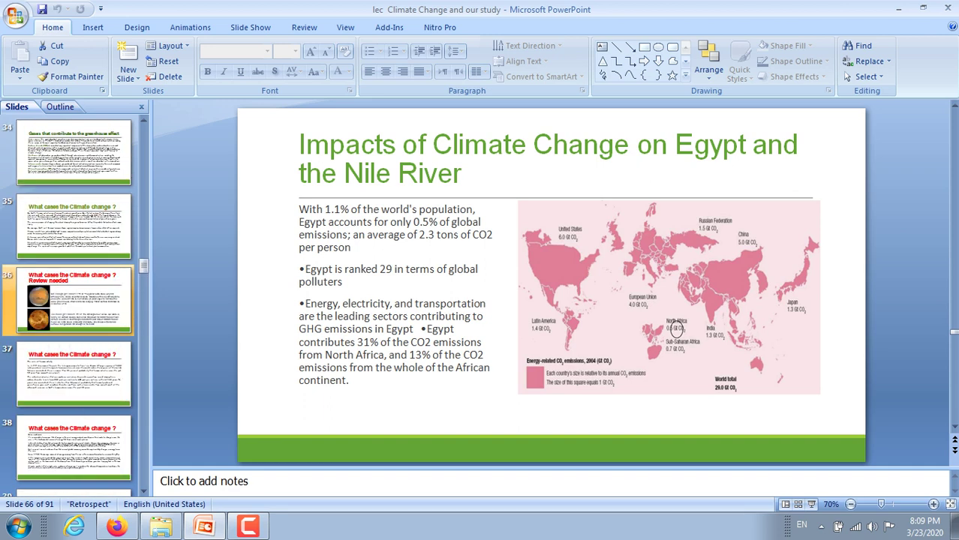
pyautogui.click(74, 225)
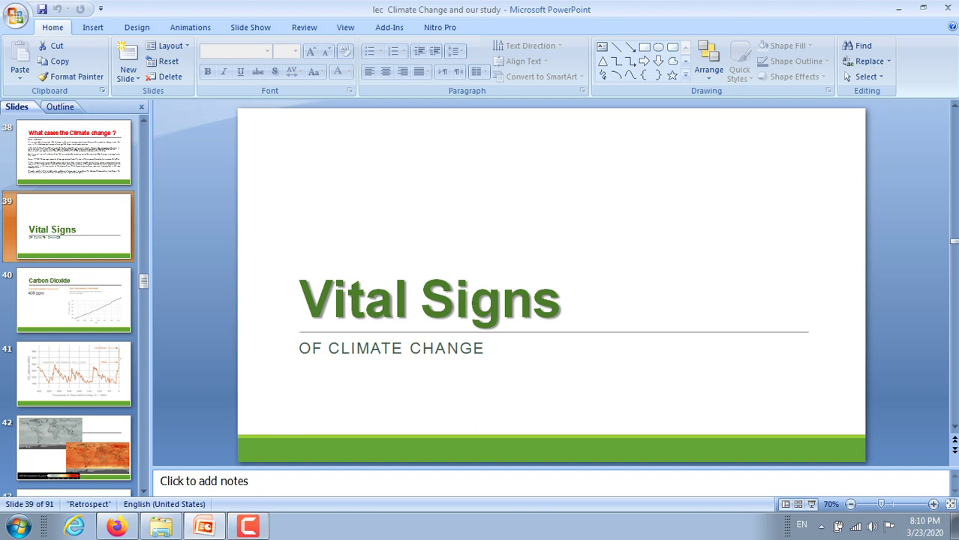
pyautogui.click(248, 527)
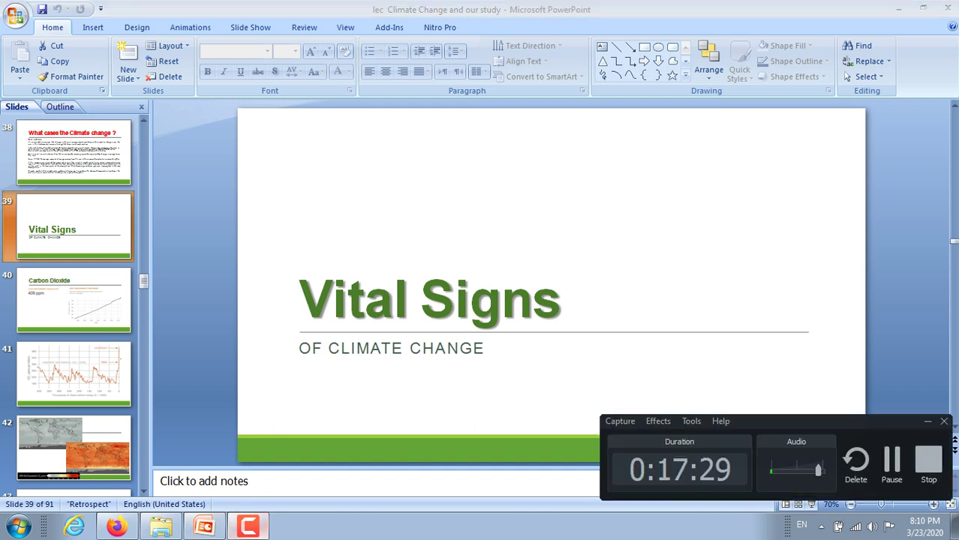